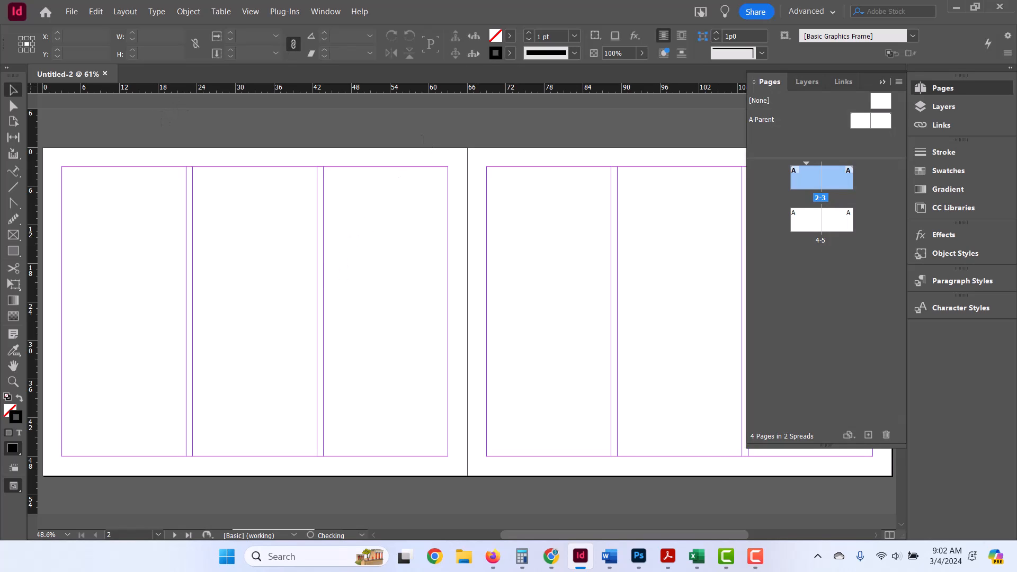
Step: Show the Print presets for a new document, with preview turned off and the introductory banner dismissed
drag(483, 0, 589, 66)
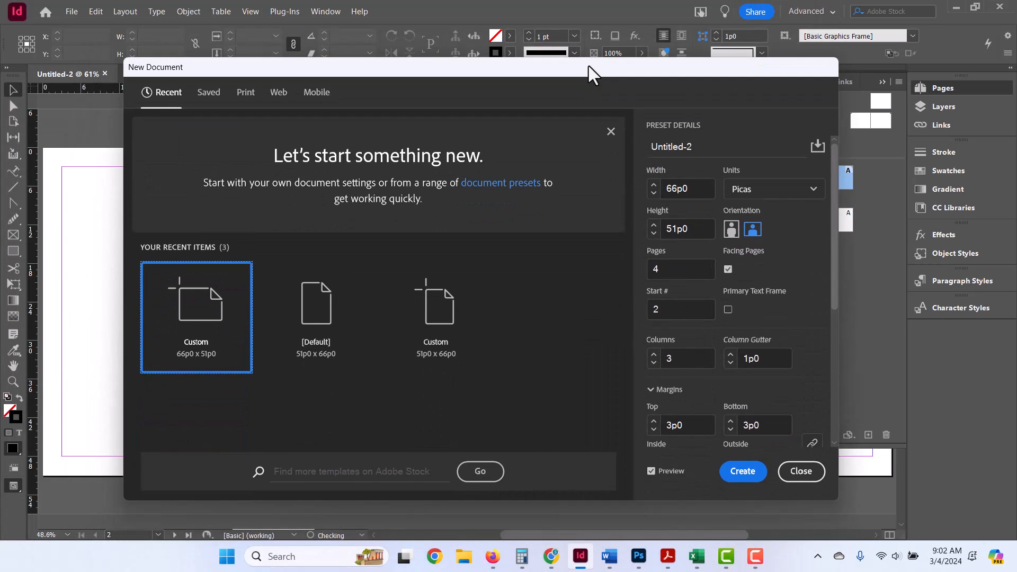
click(651, 471)
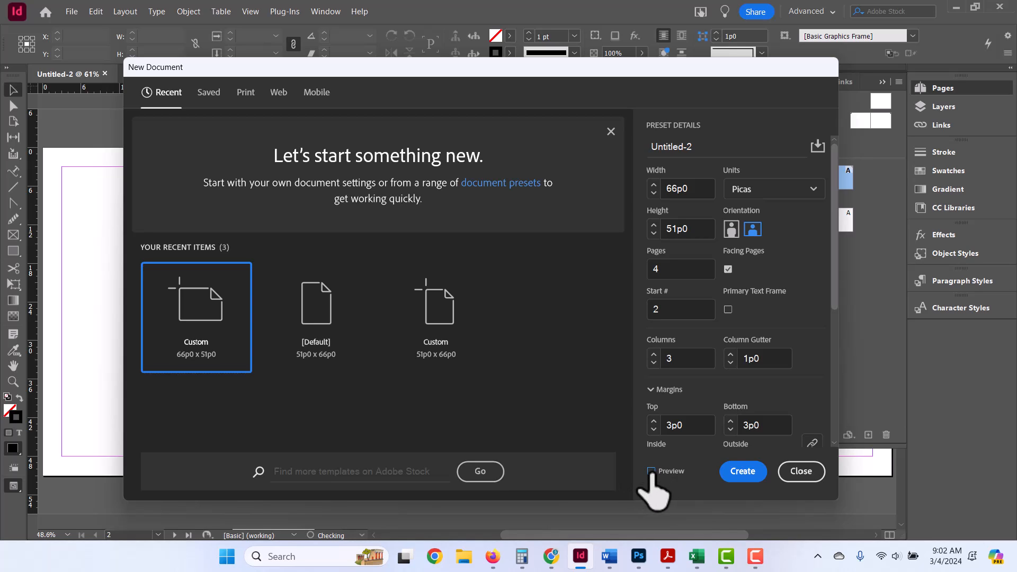
click(611, 130)
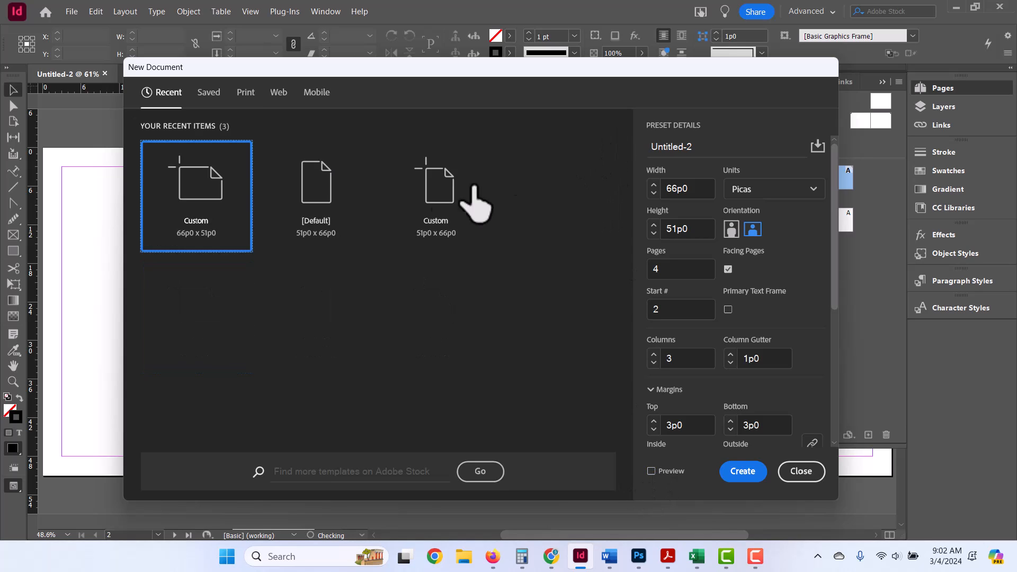
click(245, 95)
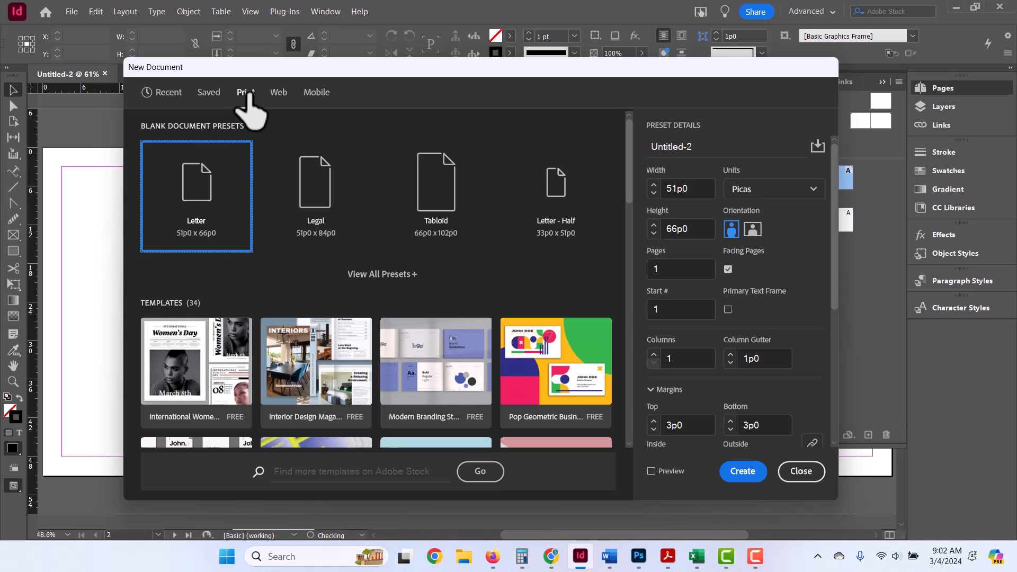
click(276, 95)
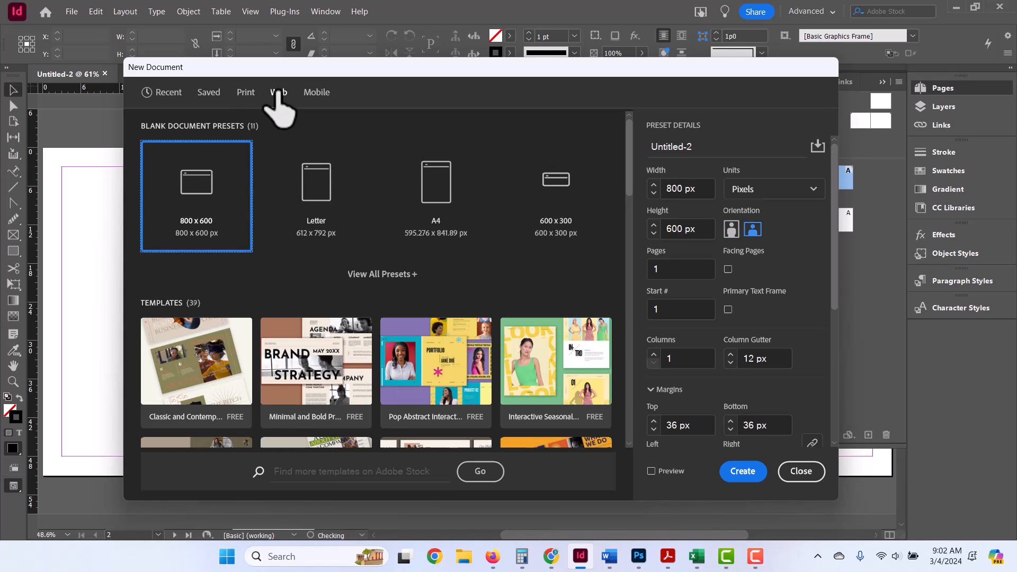
click(249, 92)
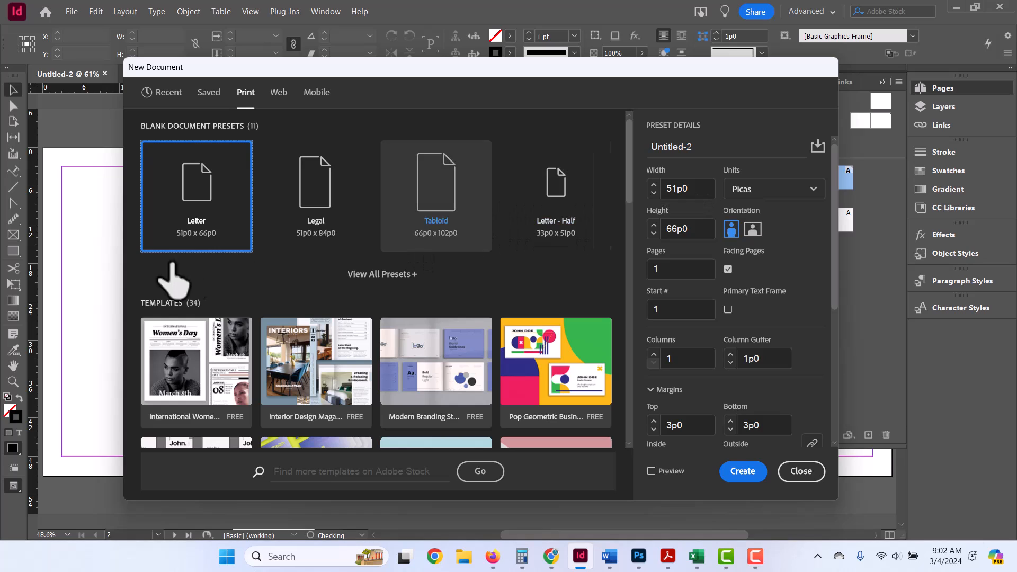
Step: Set the new document's units to inches and its page size to 5.5 in wide by 8.5 in high
click(798, 194)
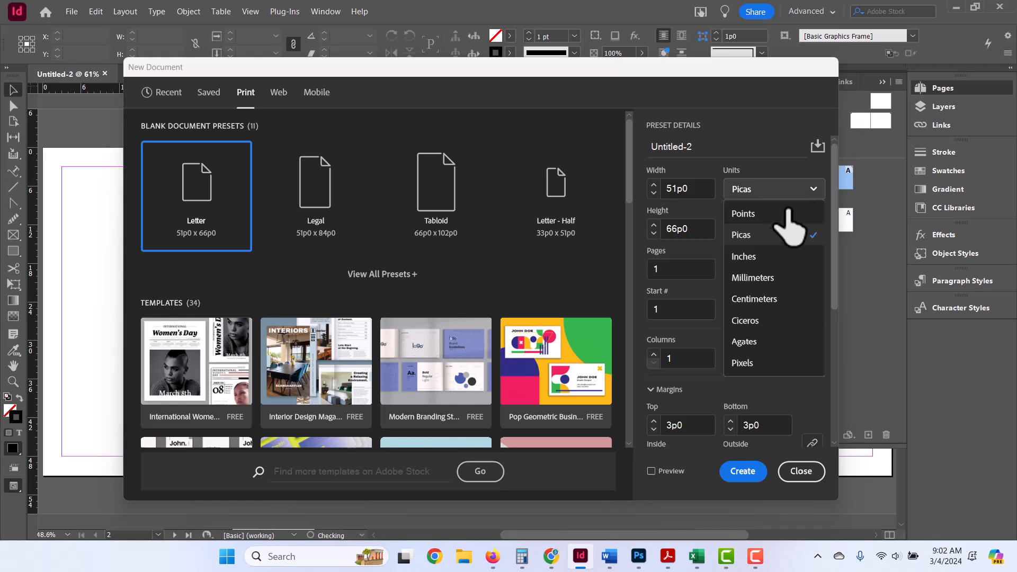
click(754, 256)
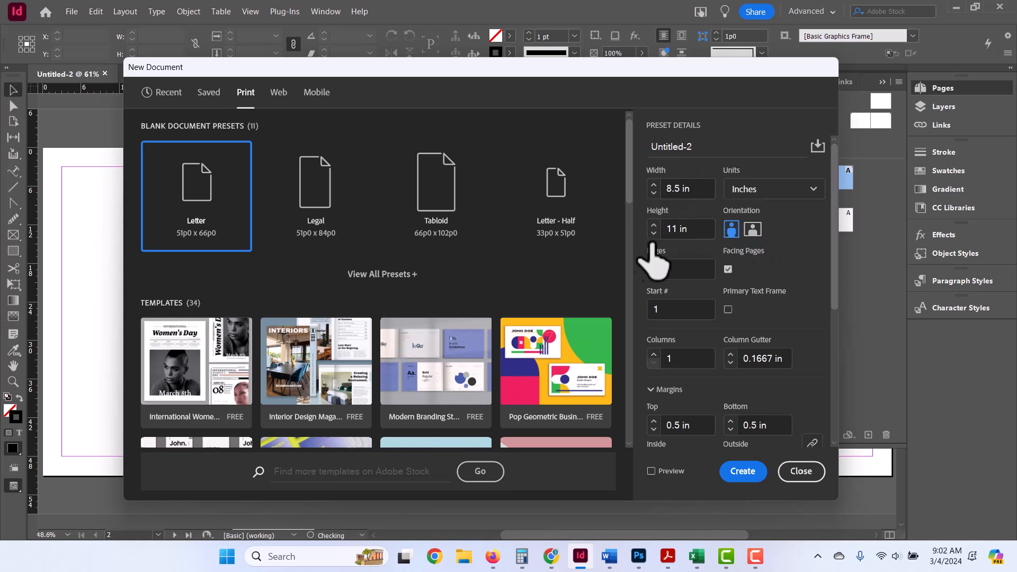
click(753, 229)
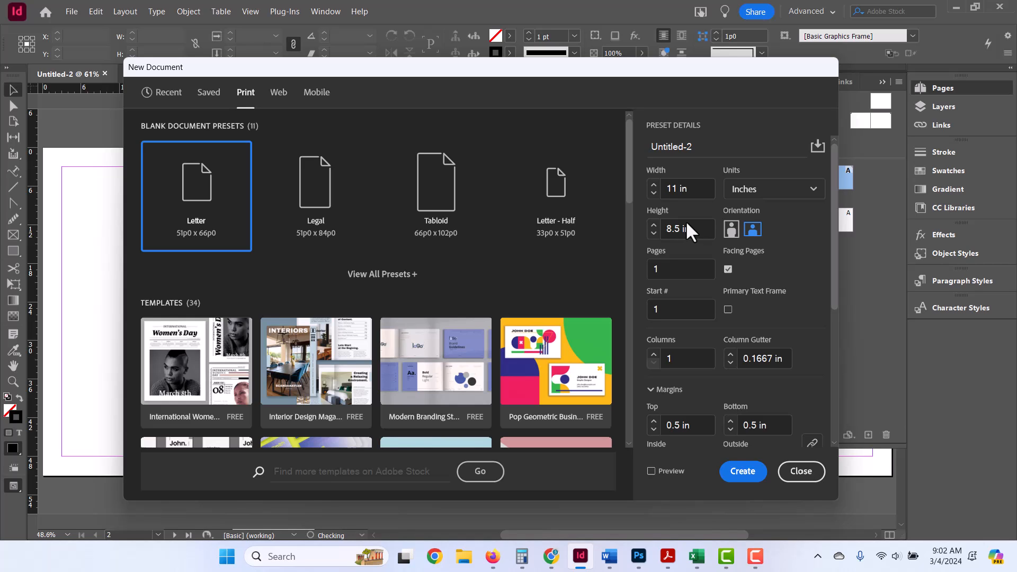
drag(678, 188, 635, 192)
key(BackSpace)
text(5.5)
click(697, 229)
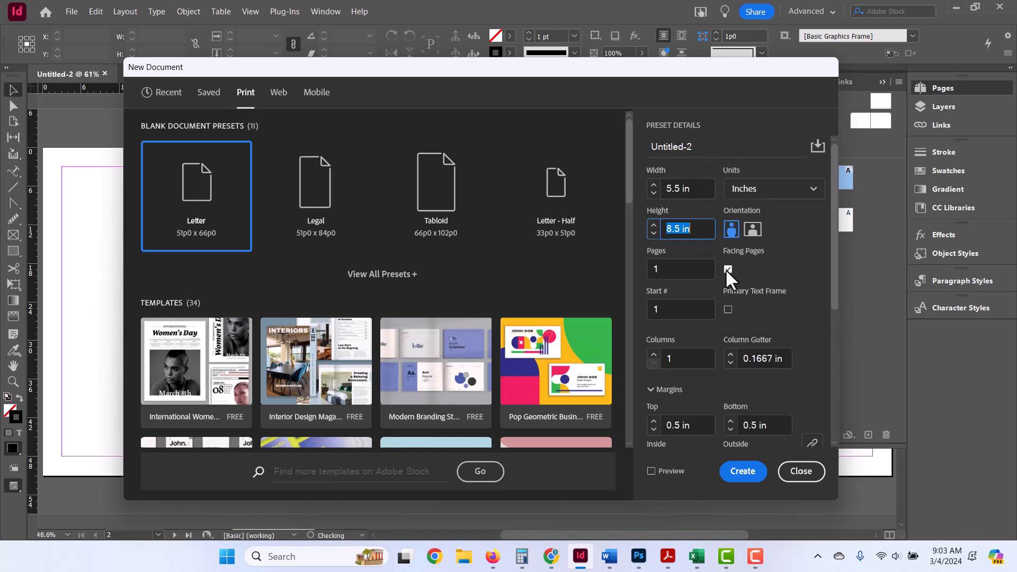
Step: Set the number of pages to 2, review the margin, bleed and slug settings, and create the document
click(649, 269)
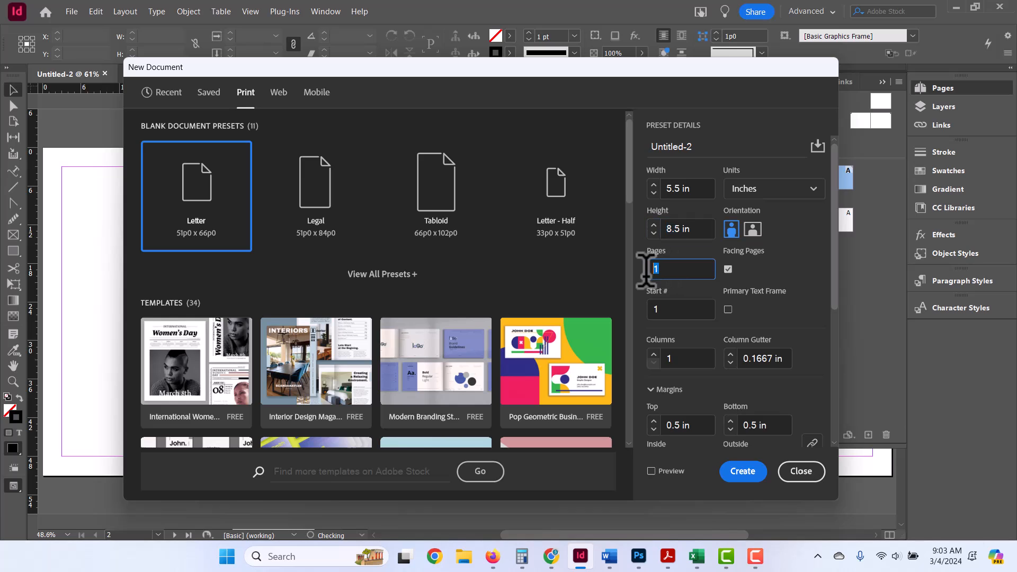
text(2)
scroll(683, 359, down, 1)
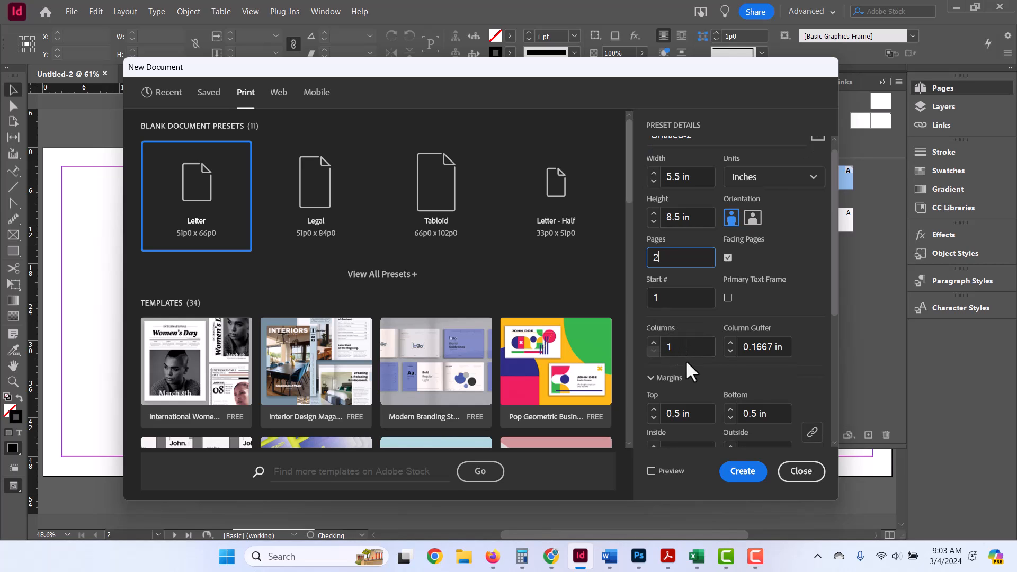
scroll(684, 367, down, 4)
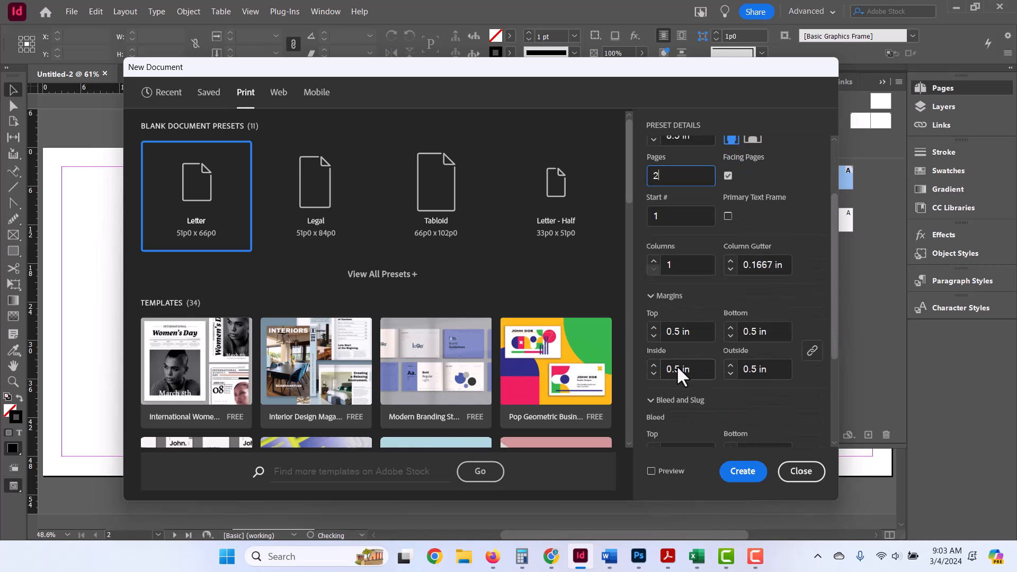
scroll(676, 366, down, 2)
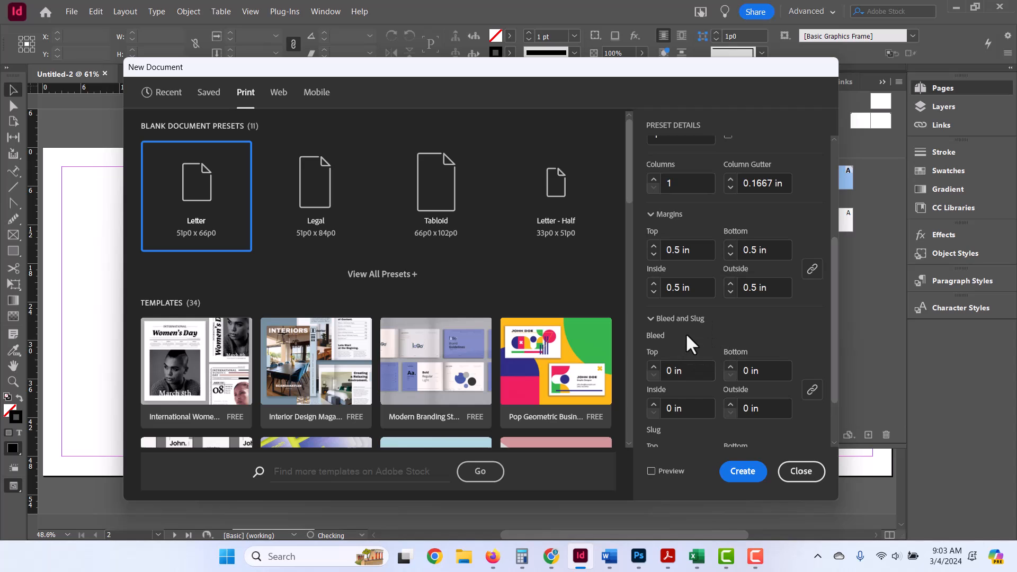
scroll(704, 356, down, 1)
scroll(704, 354, down, 4)
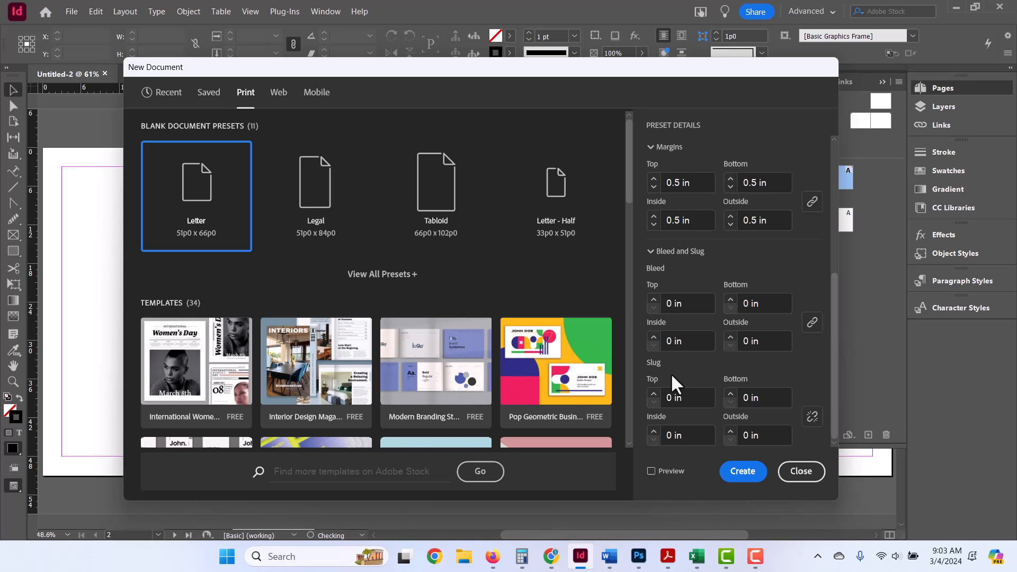
scroll(671, 373, up, 4)
scroll(671, 373, up, 10)
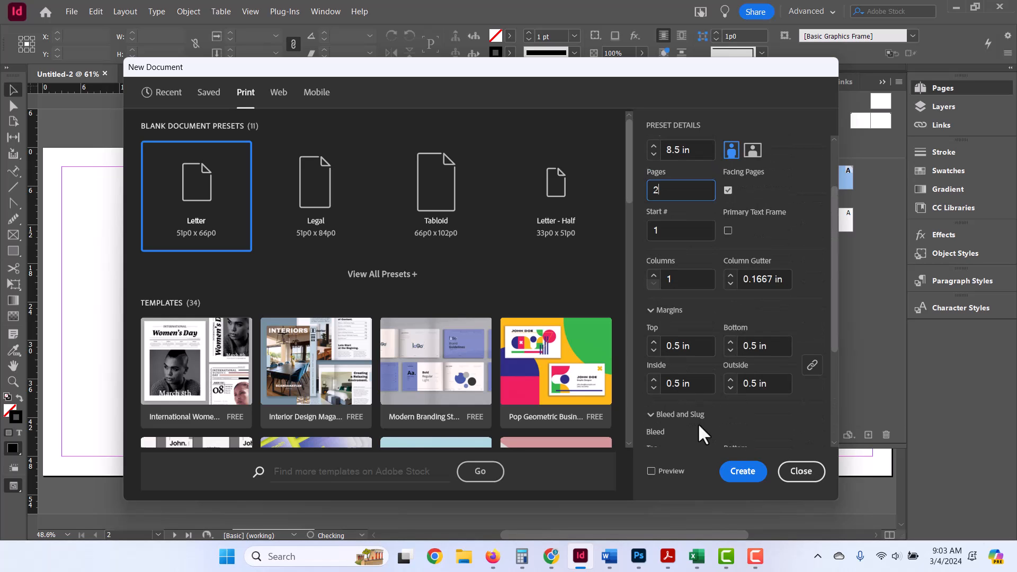
click(739, 473)
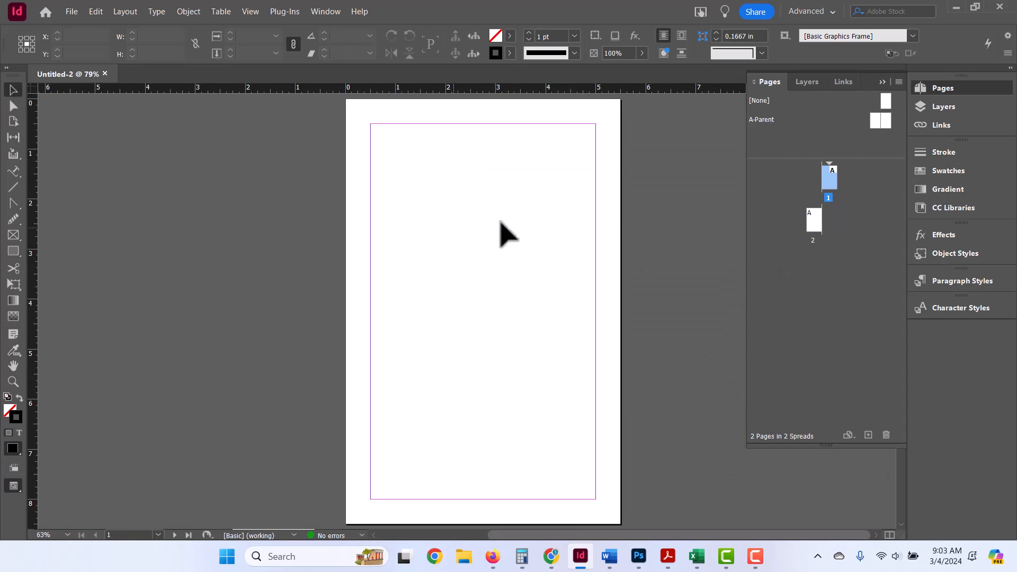
Step: Detach the Pages panel from the dock and float it beside the document page
click(946, 89)
drag(942, 92, 751, 159)
click(748, 161)
click(748, 160)
click(748, 160)
drag(562, 153, 189, 126)
click(324, 12)
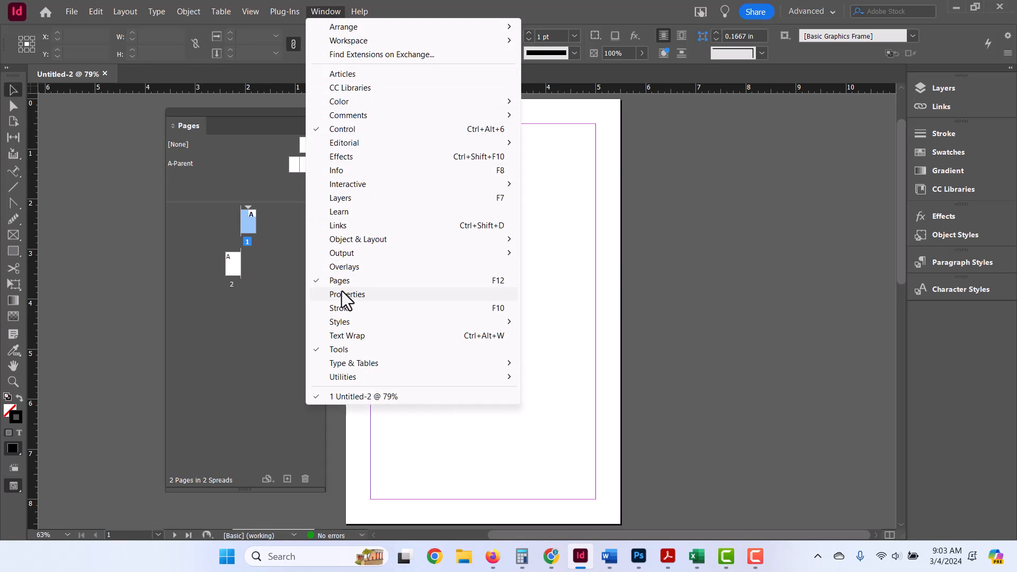
click(195, 304)
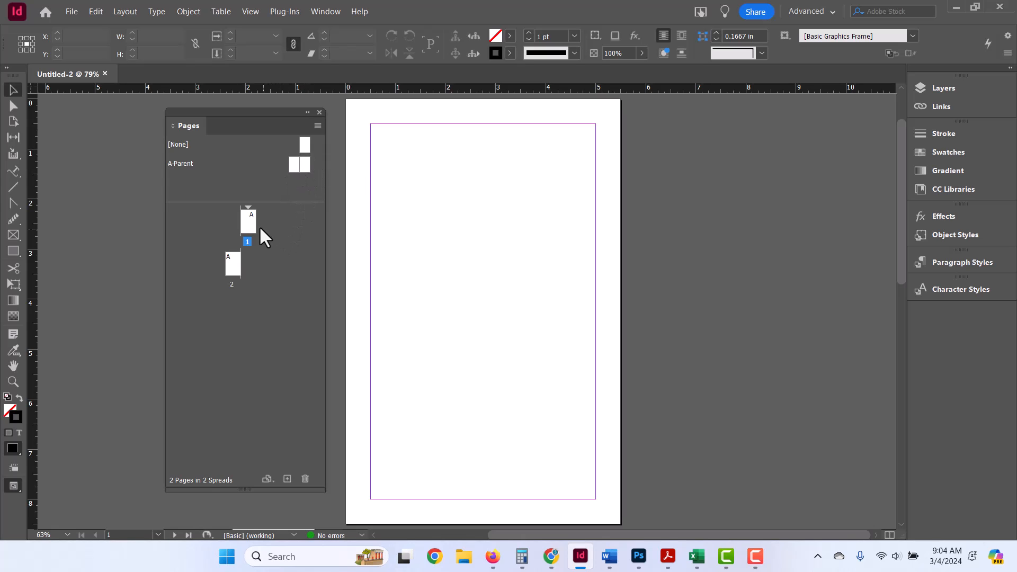
Step: Try to move page 2 beside page 1 to form a two-page spread
drag(228, 266, 237, 221)
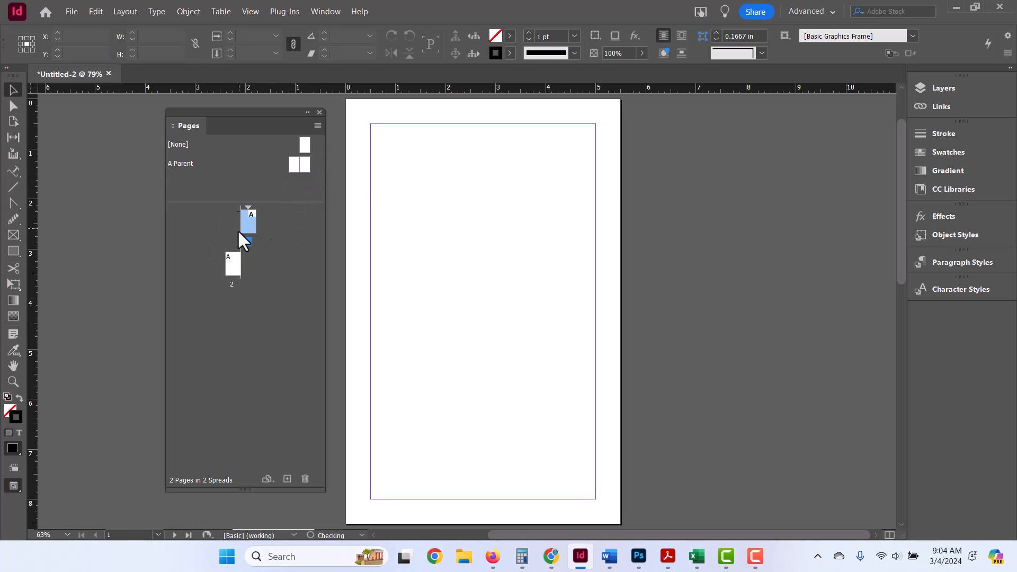
drag(227, 272, 240, 225)
drag(231, 268, 243, 220)
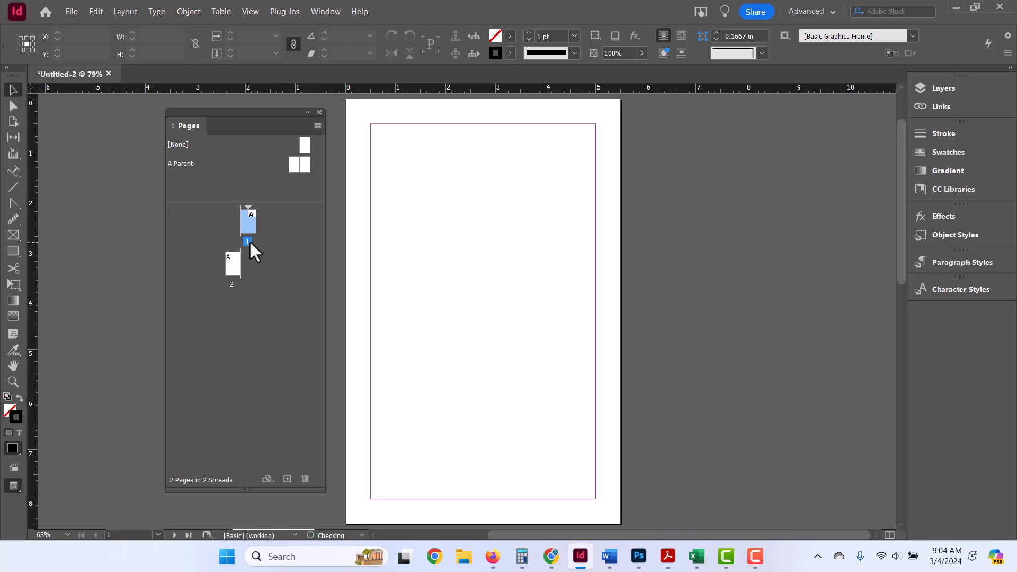
Step: Add a third page and set the document's start page number to 2
click(288, 479)
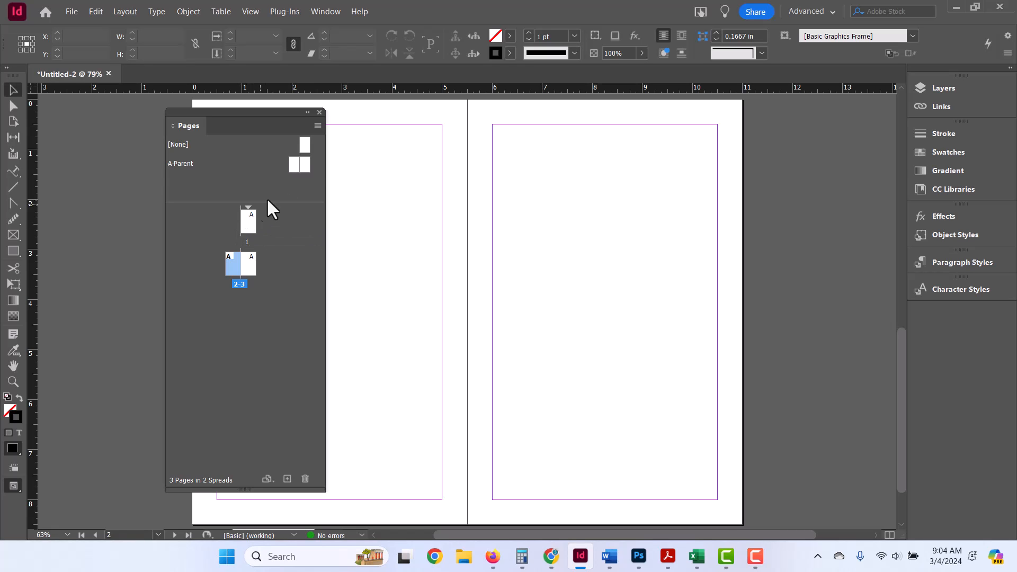
click(70, 12)
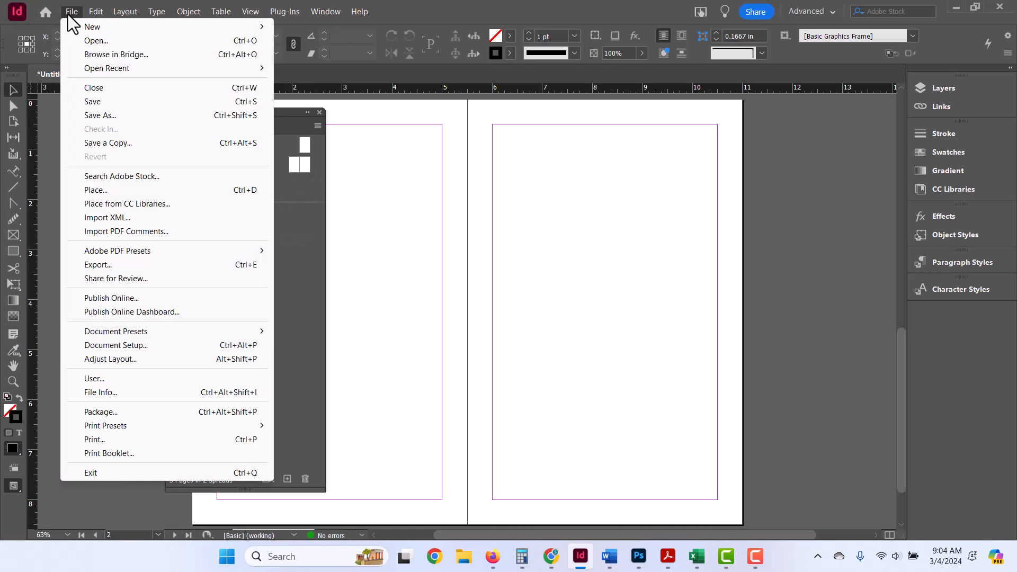
click(135, 345)
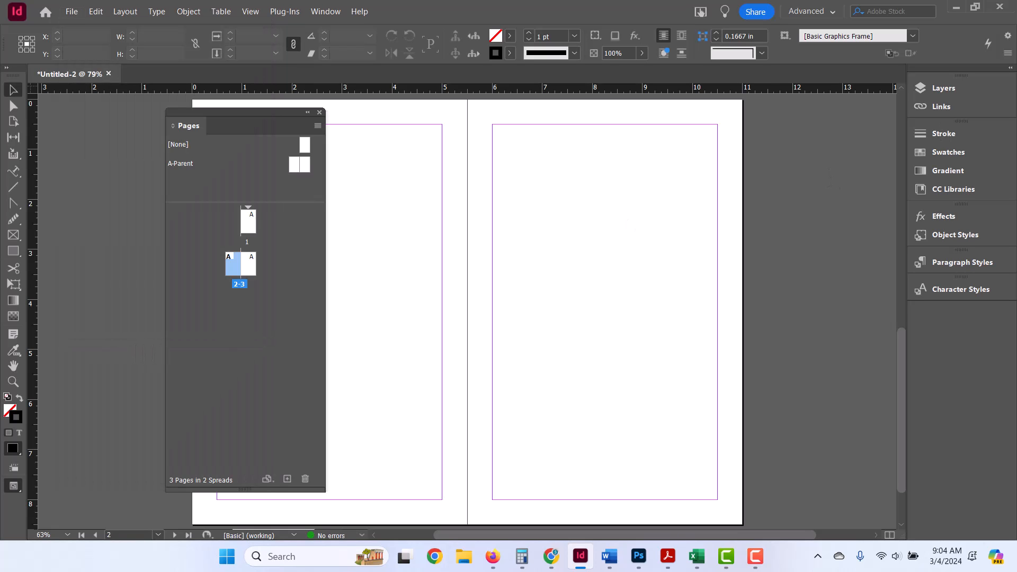
drag(479, 202, 535, 131)
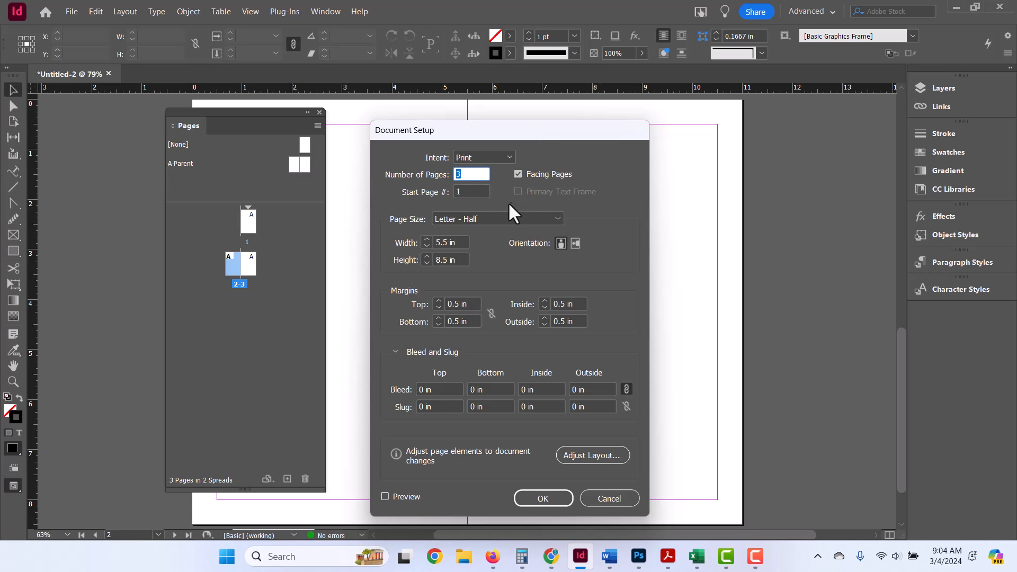
key(Tab)
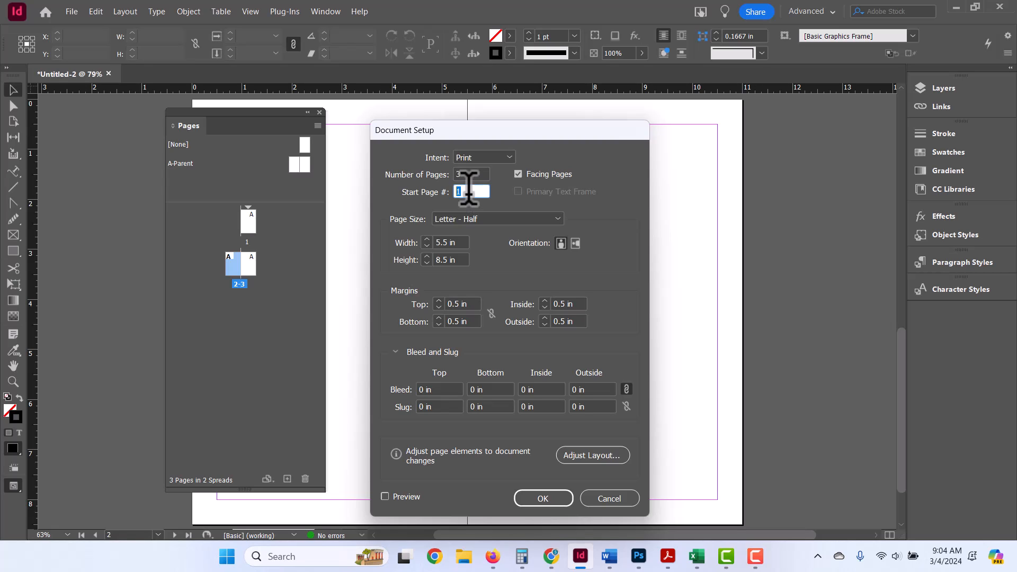
double_click(470, 191)
text(2)
click(542, 499)
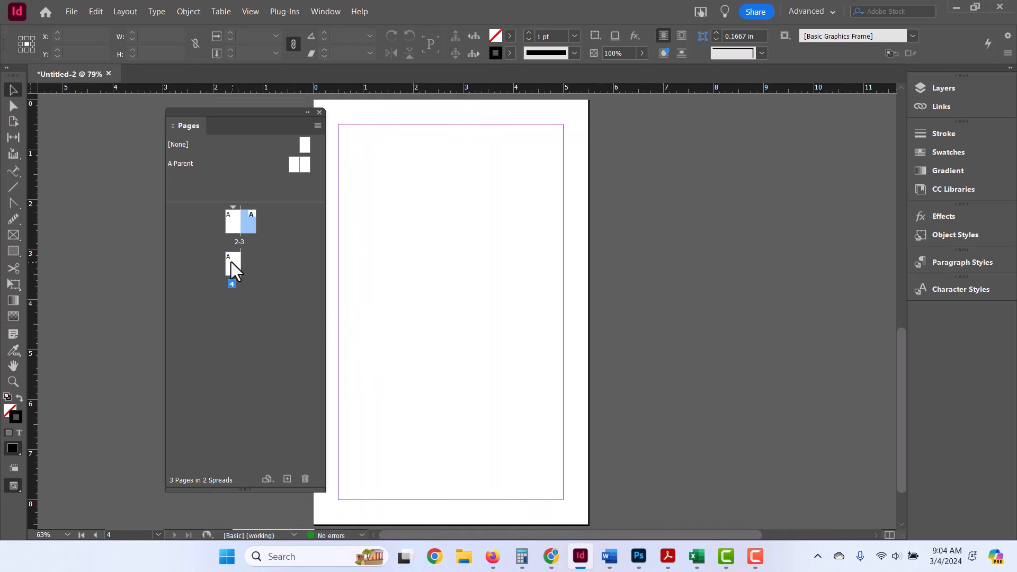
Step: Add a facing page after page 4 to complete the second spread, and move the Pages panel off the layout
click(233, 228)
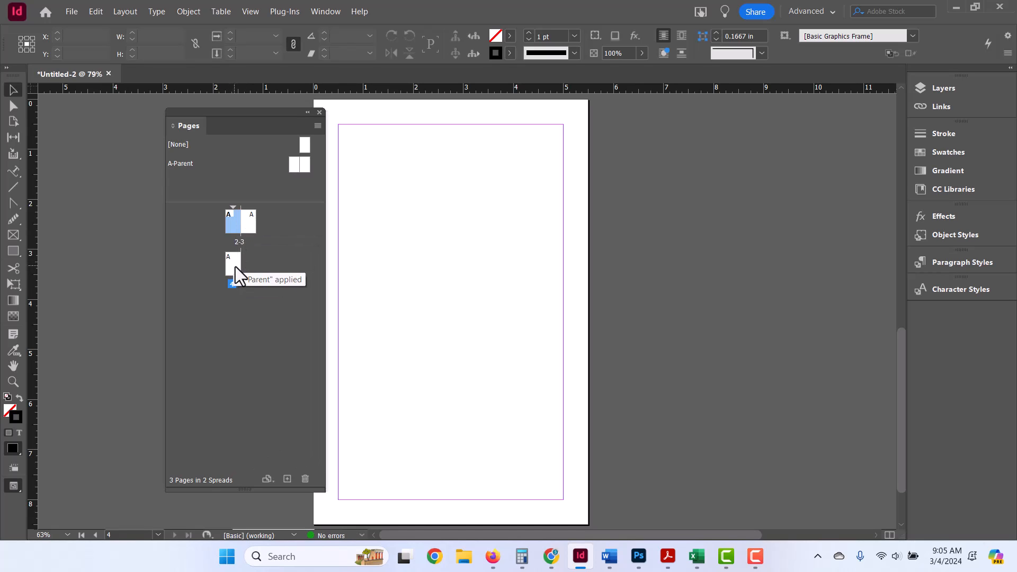
click(287, 478)
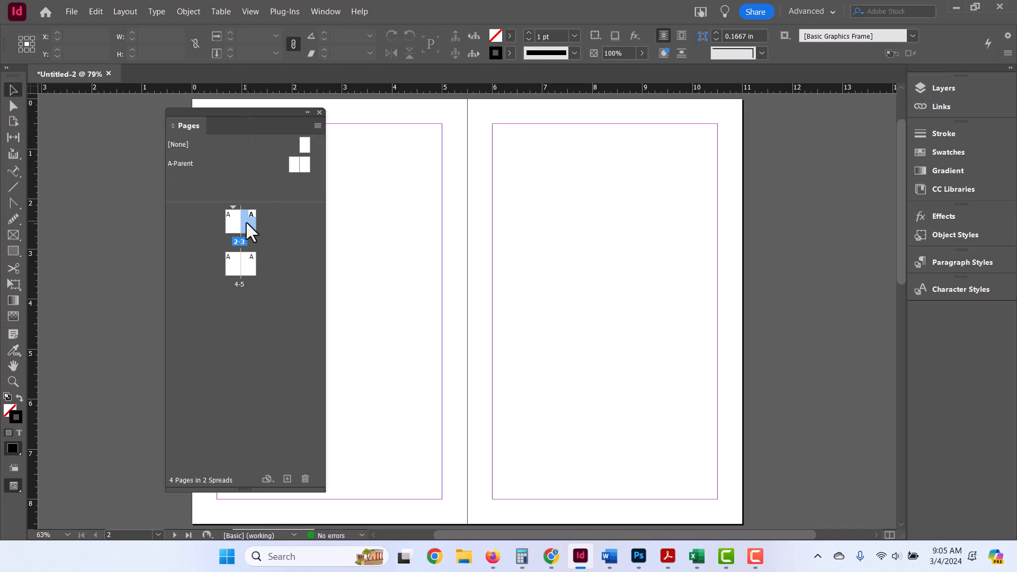
drag(246, 110, 187, 108)
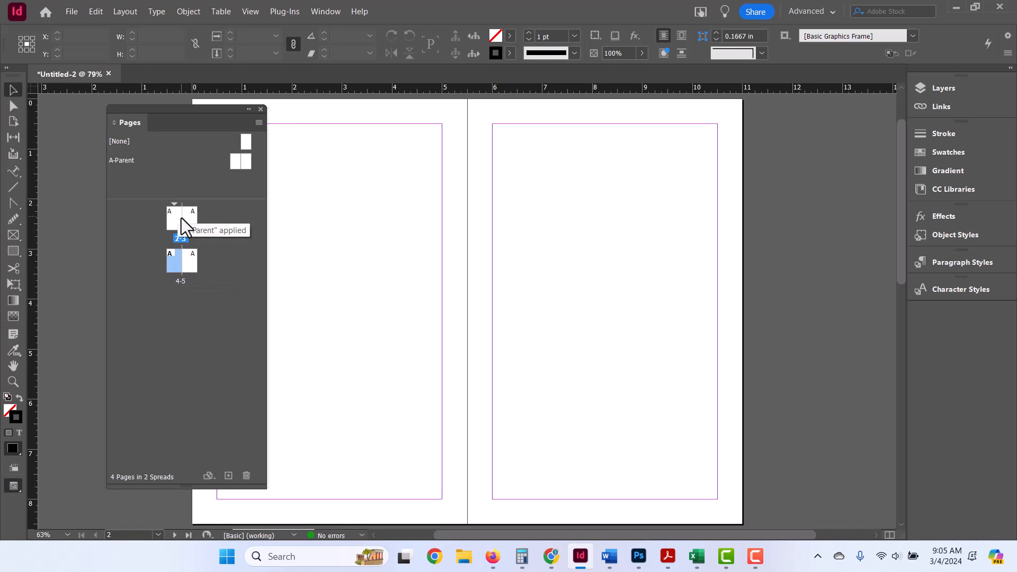
Step: Start a new section at page 4 with page numbering starting at 2
click(260, 122)
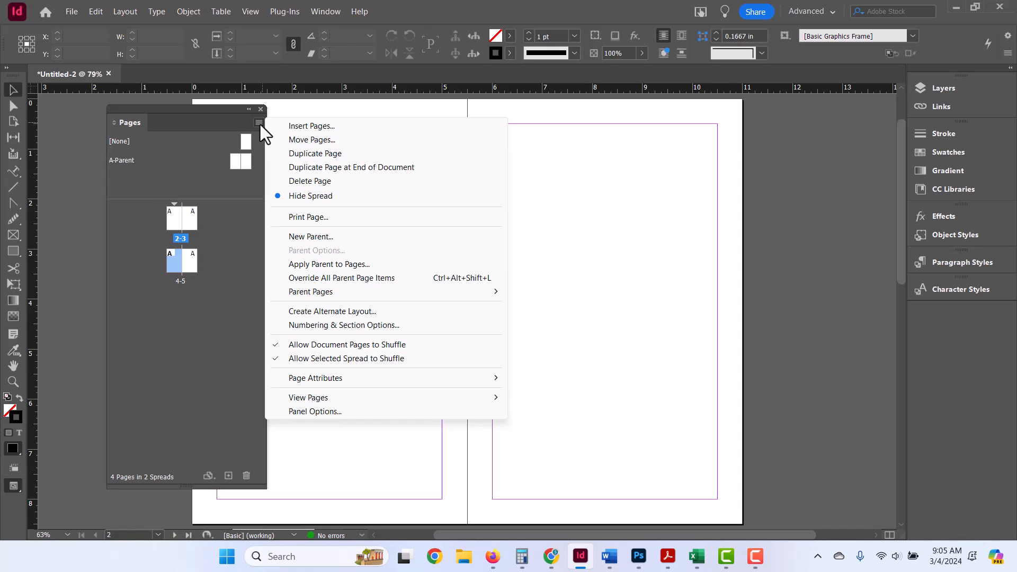
click(335, 325)
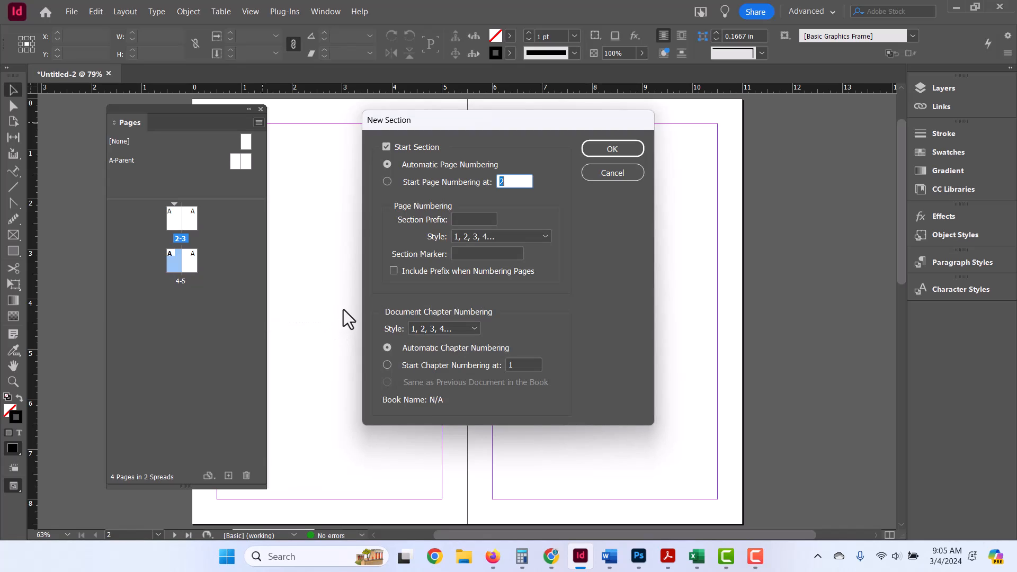
click(386, 181)
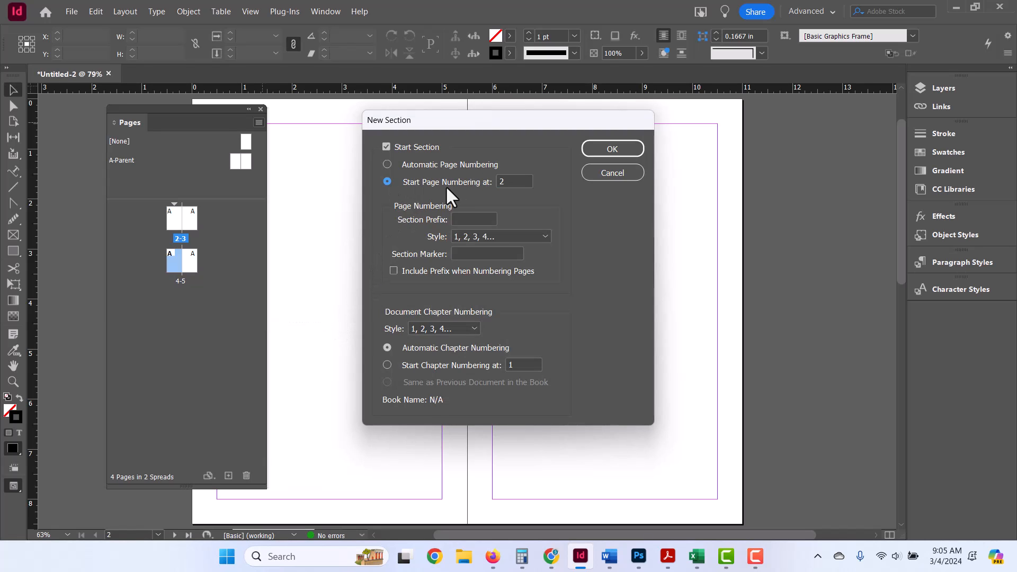
double_click(510, 181)
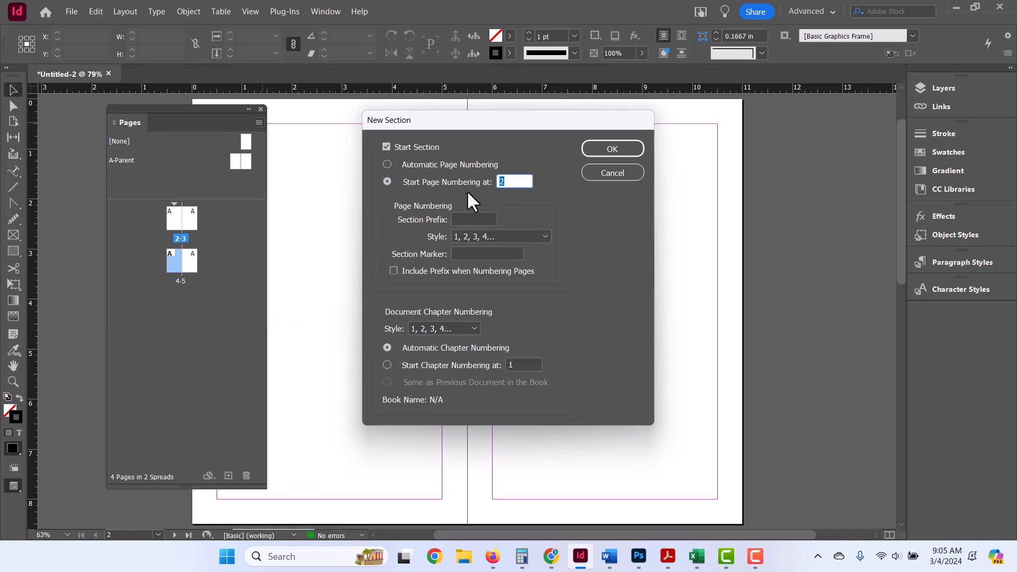
click(610, 151)
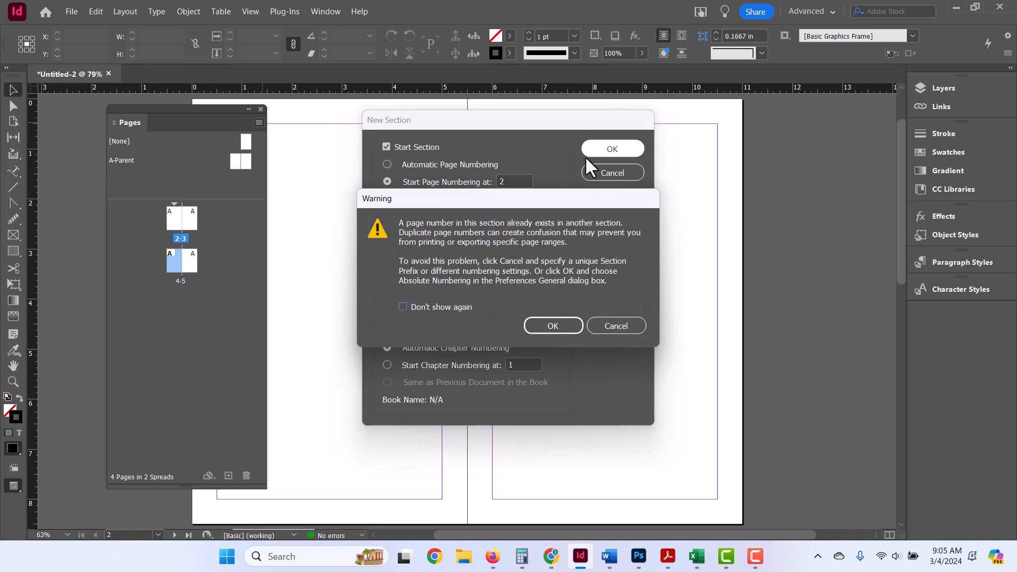
click(561, 324)
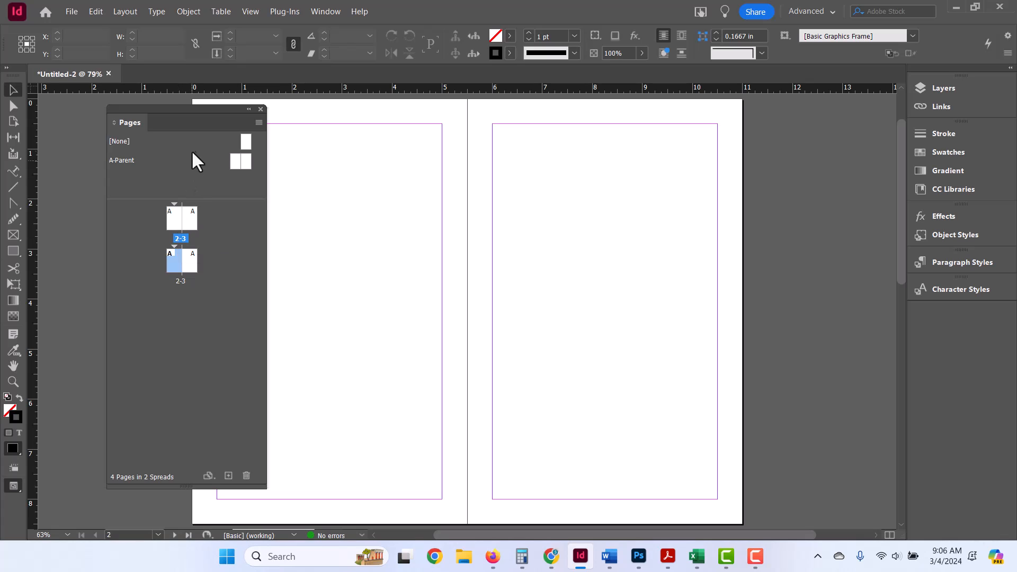
drag(188, 106, 142, 100)
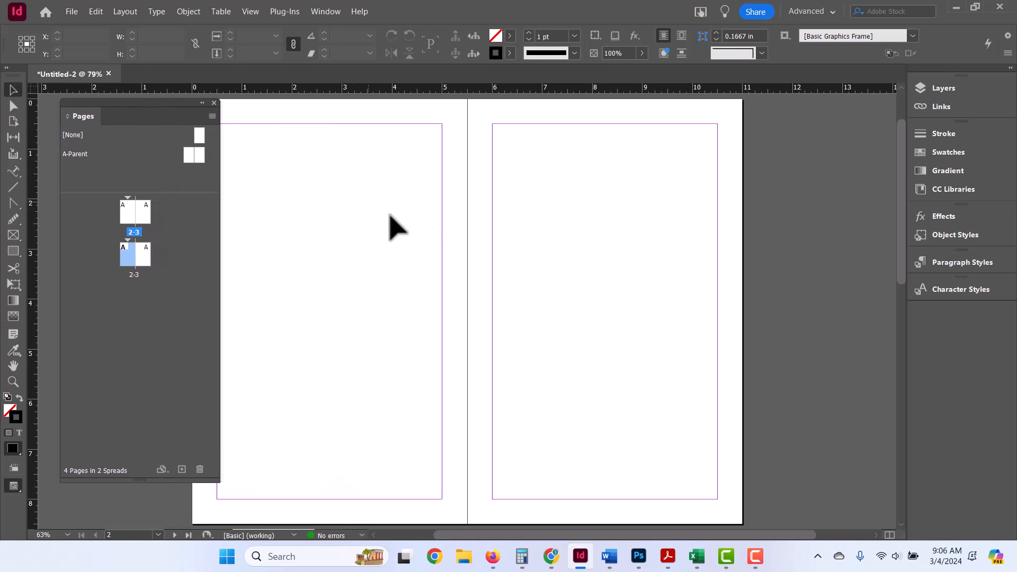